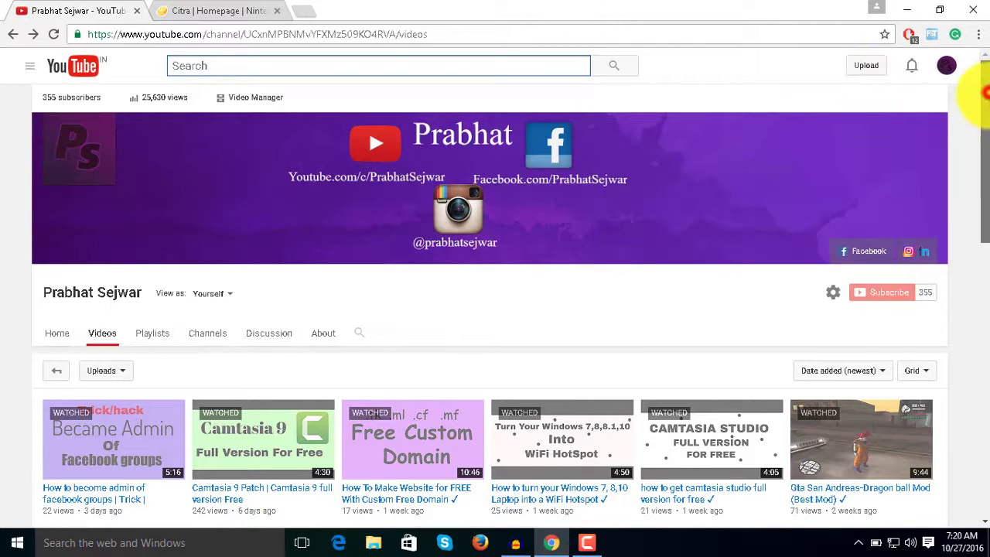
scroll(978, 85, "down", 2)
scroll(980, 73, "up", 2)
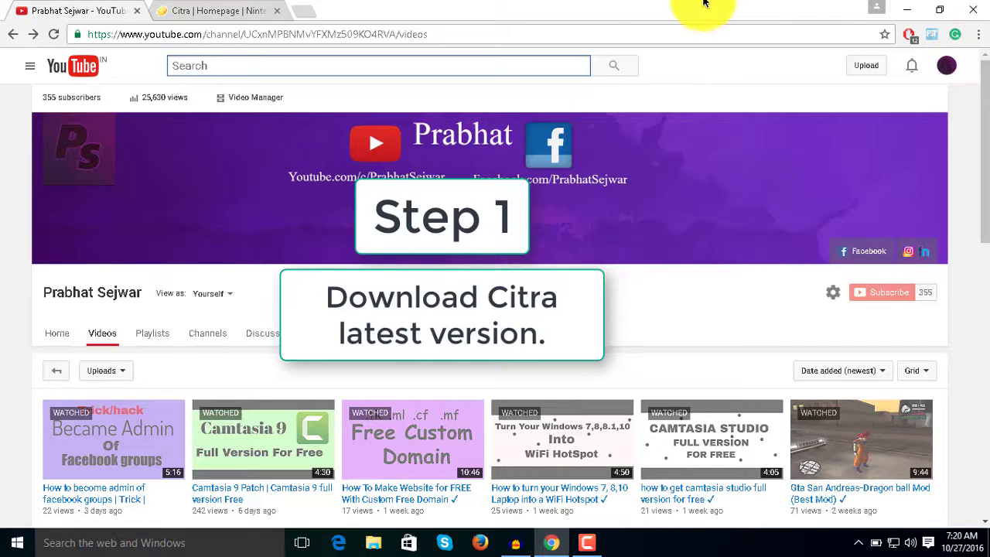
- Open the releases page for the Windows 64-bit Bleeding Edge Build from the Citra website's download page
left_click(219, 11)
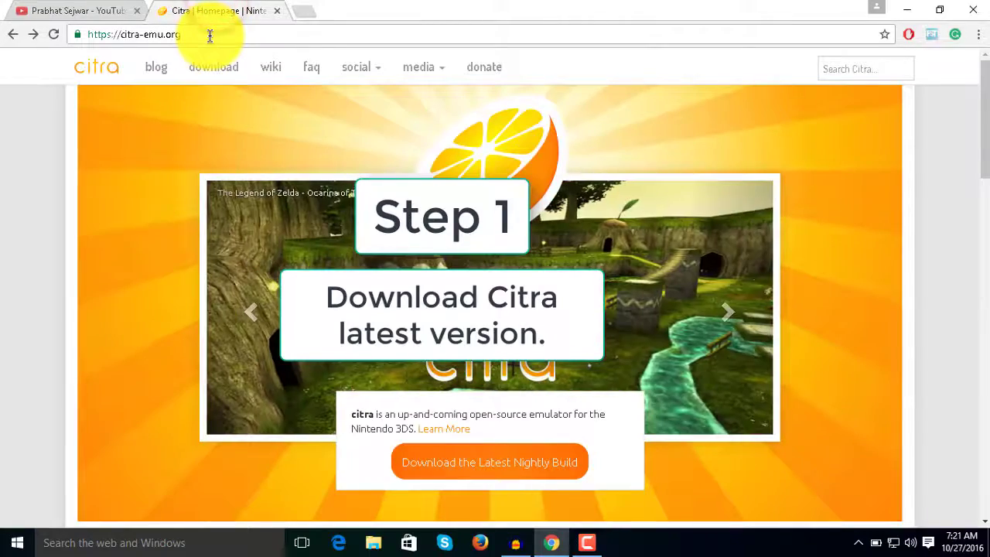
left_click(211, 35)
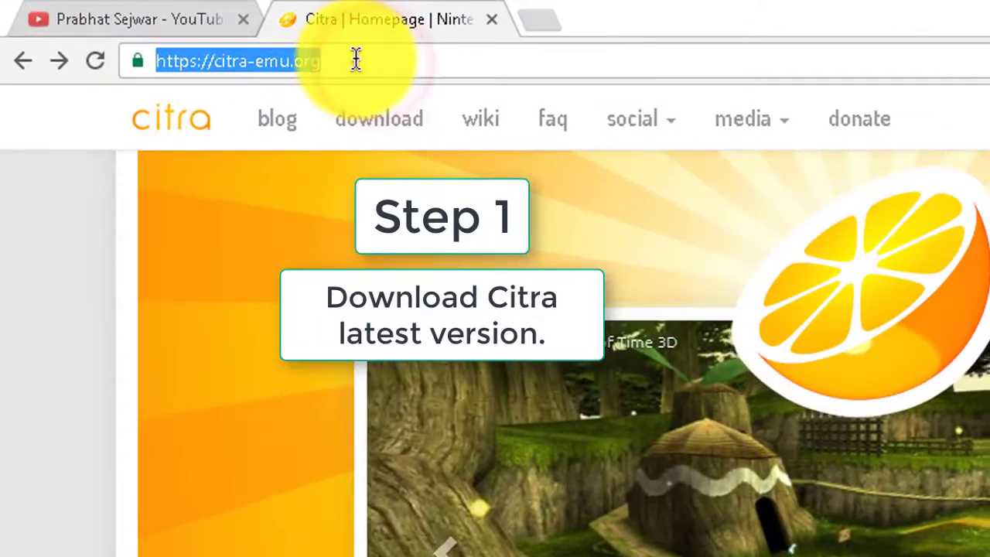
left_click(356, 60)
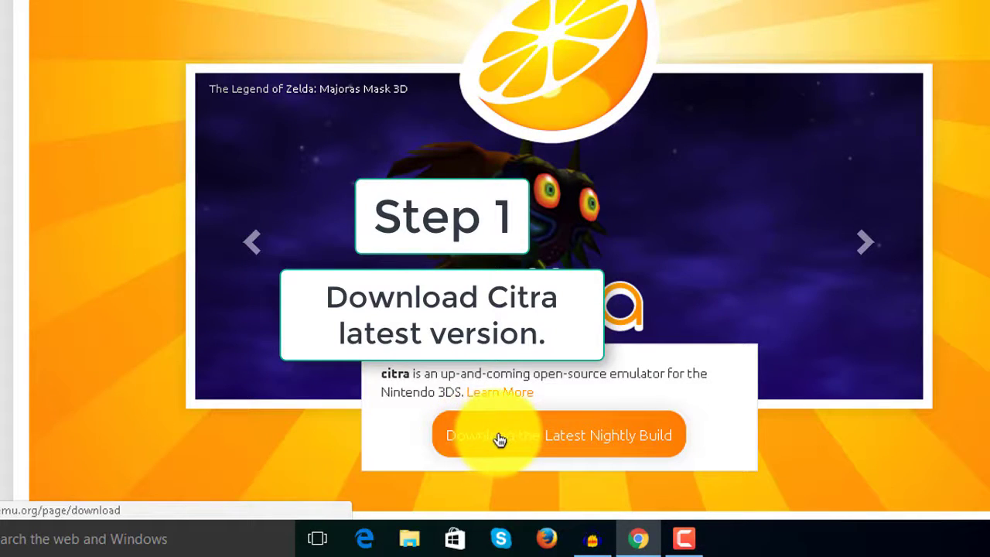
left_click(501, 437)
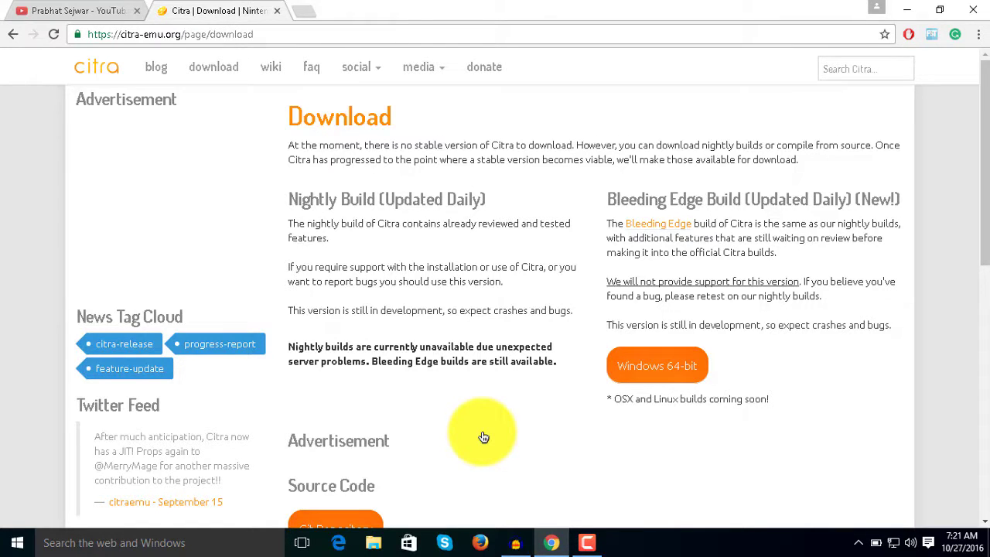
left_click(659, 369)
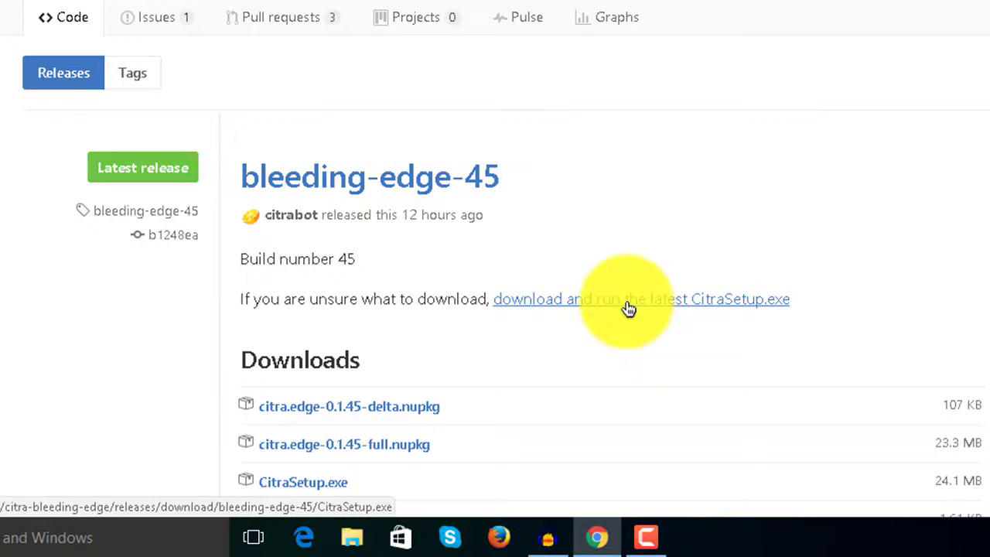
- Request the latest CitraSetup.exe from the bleeding-edge-45 release and cancel the download
left_click(626, 303)
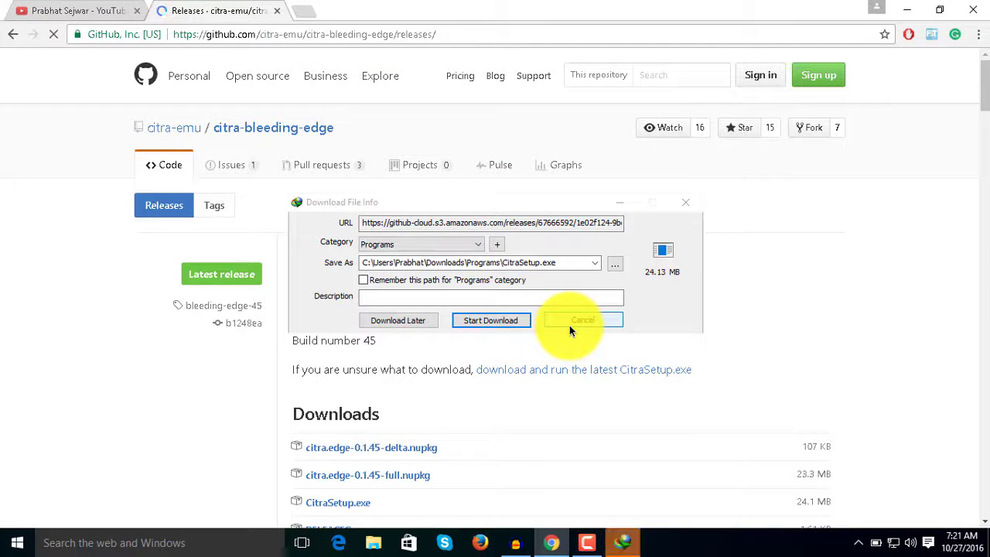
left_click(569, 325)
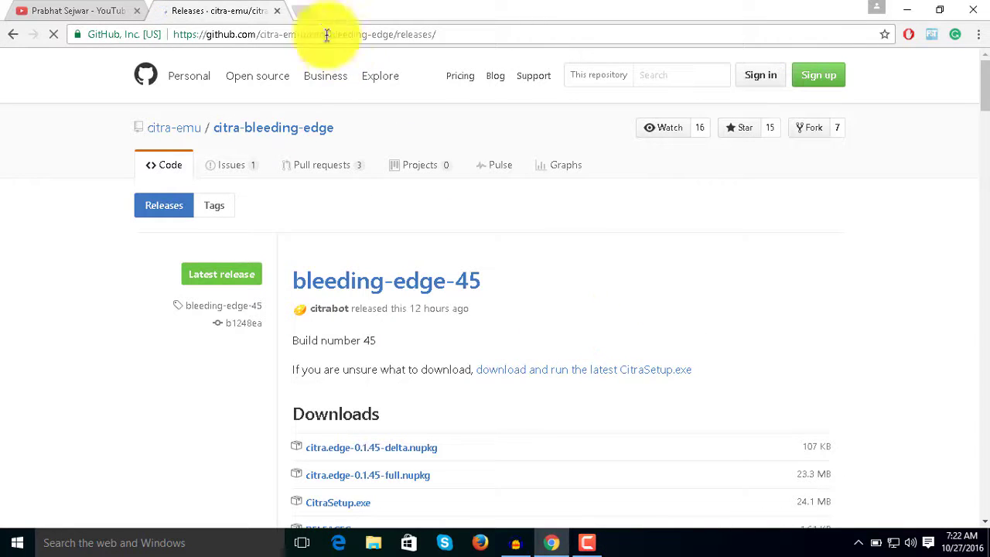
- Open google.com in a new browser tab
left_click(313, 10)
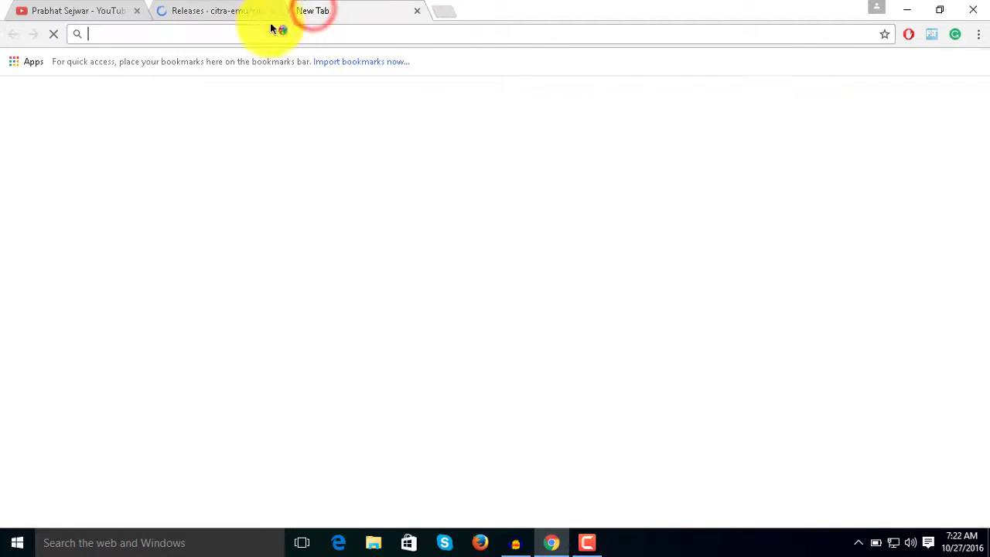
left_click(243, 36)
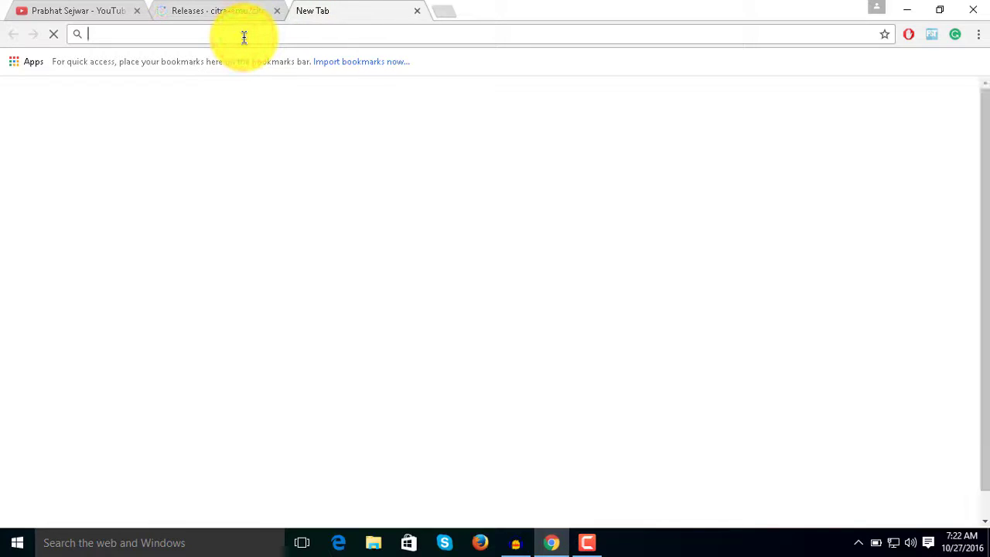
type("Google.com")
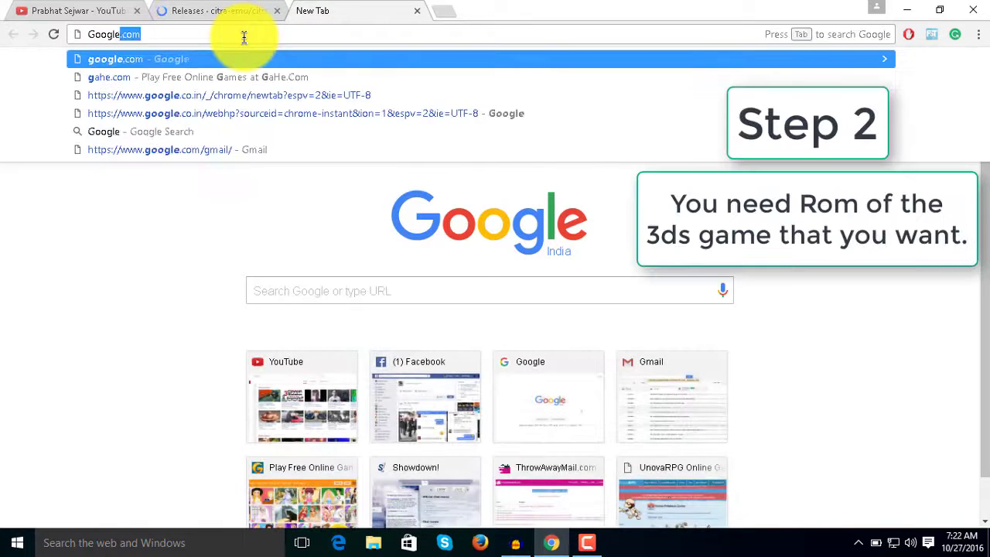
key("Return")
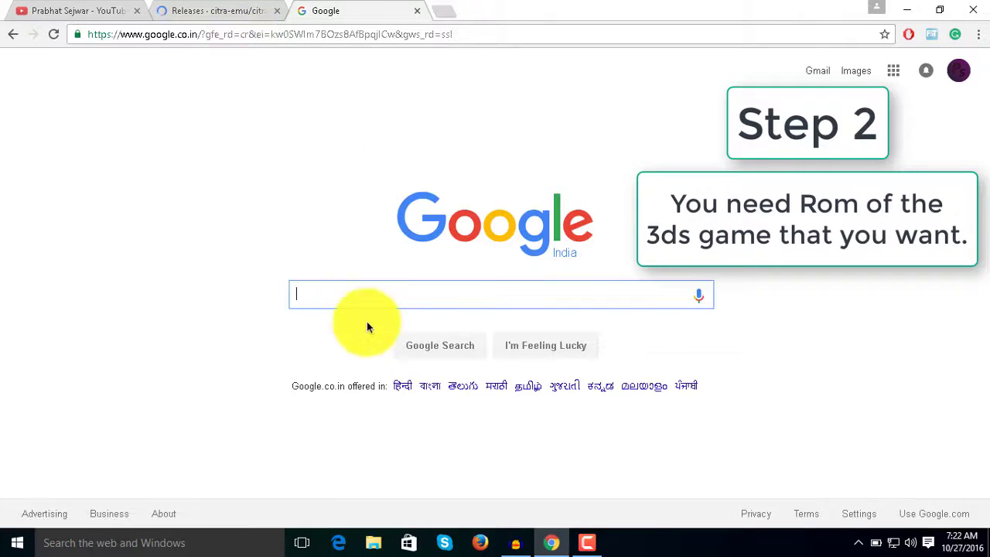
- Search Google for "Pokemon x and y 3ds rom"
left_click(337, 289)
type("Po")
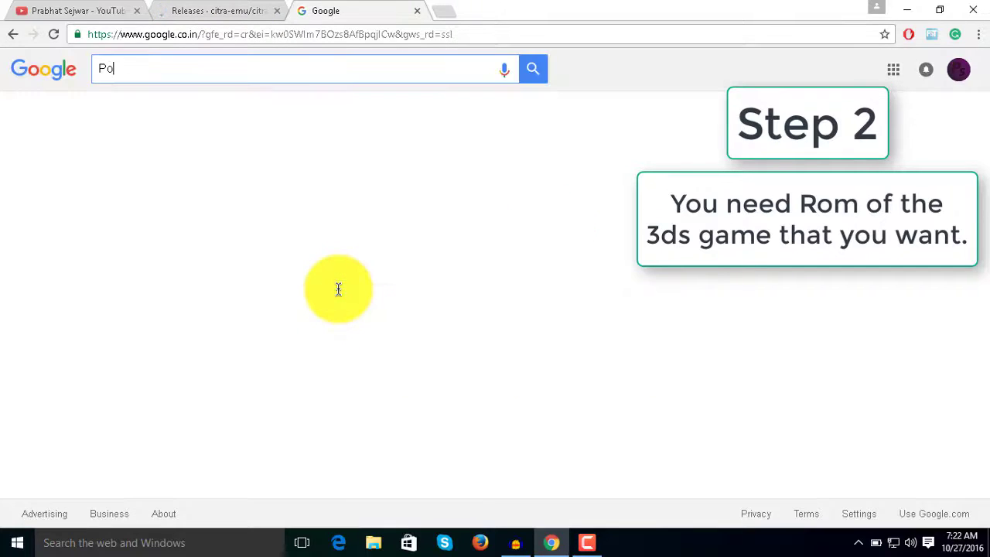
type("kemon x and y 3")
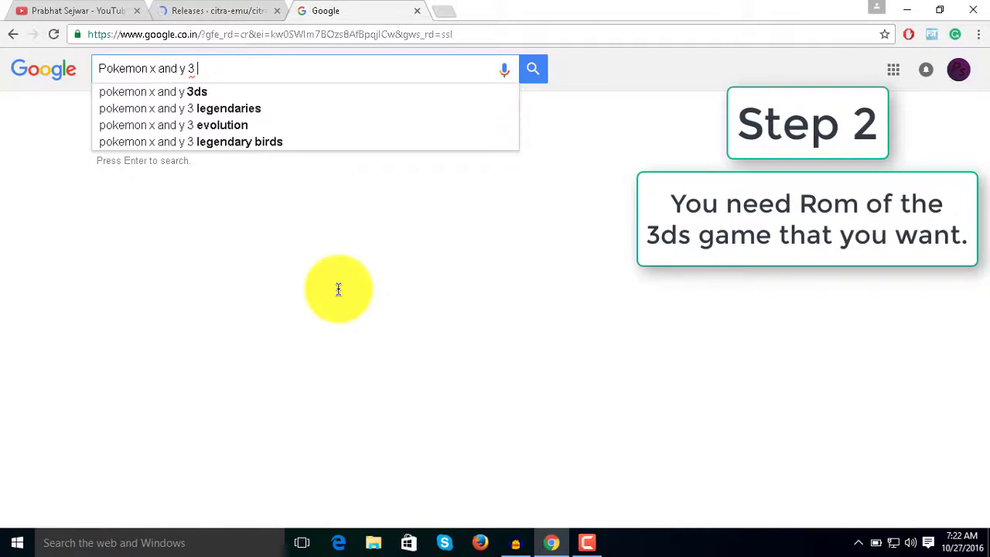
key("BackSpace")
type("ds p")
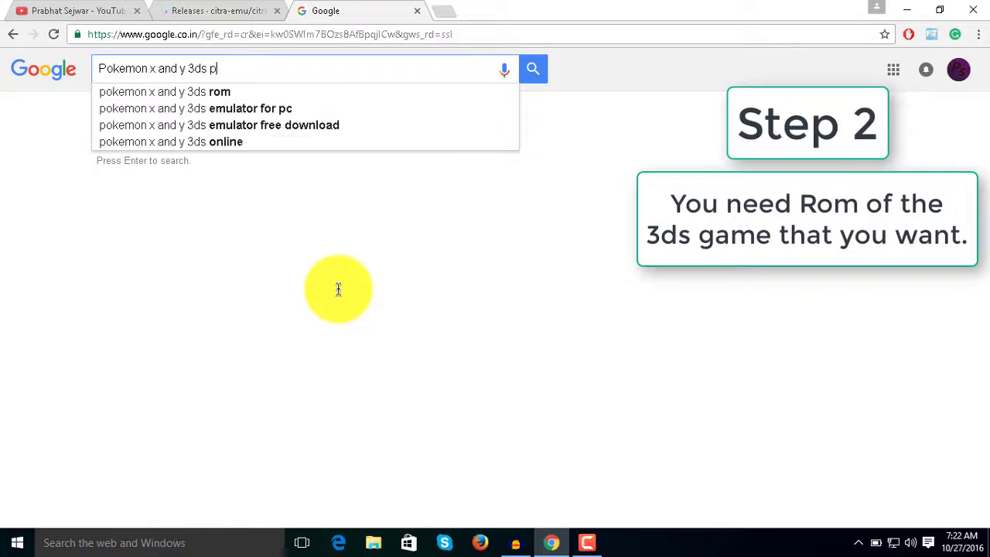
key("BackSpace")
type("rom")
key("Return")
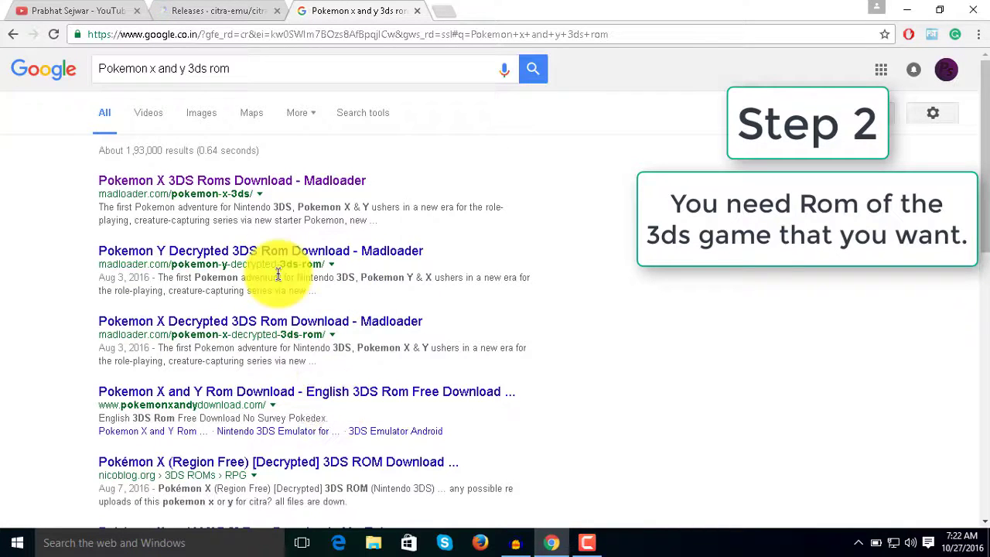
- Search YouTube for "Pokemon Omenga Ruby 3ds rom download"
left_click(100, 11)
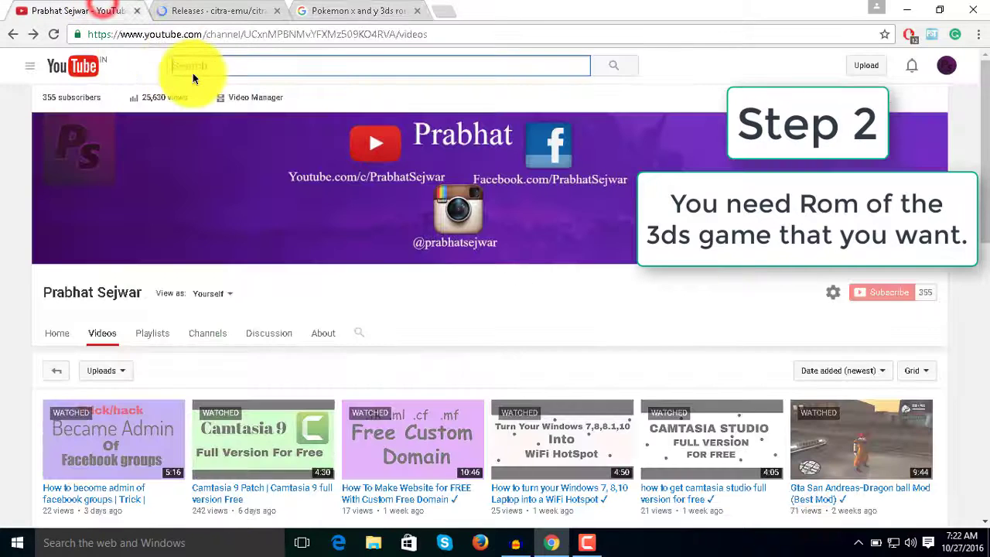
left_click(196, 68)
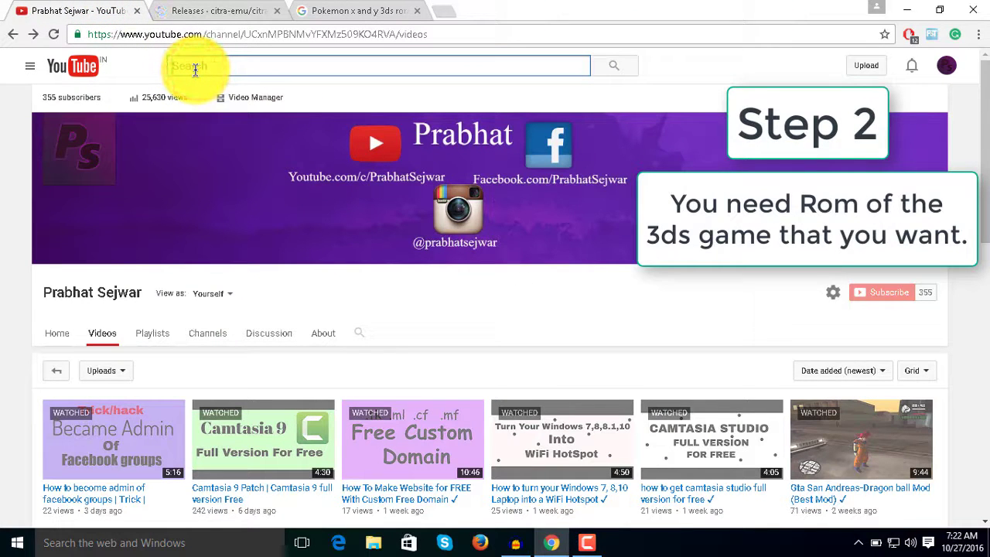
type("Pokemon Omenga r")
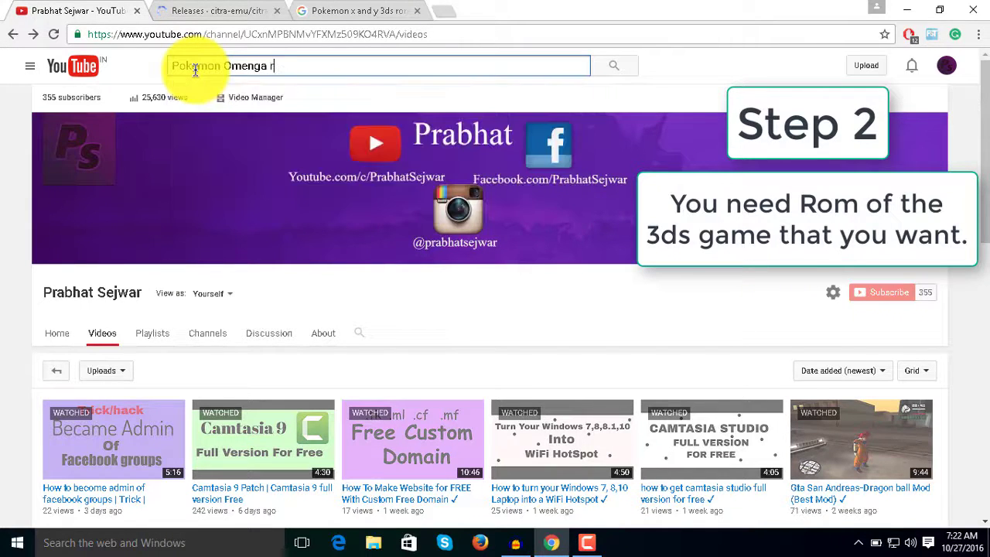
key("BackSpace")
type("Ruby ")
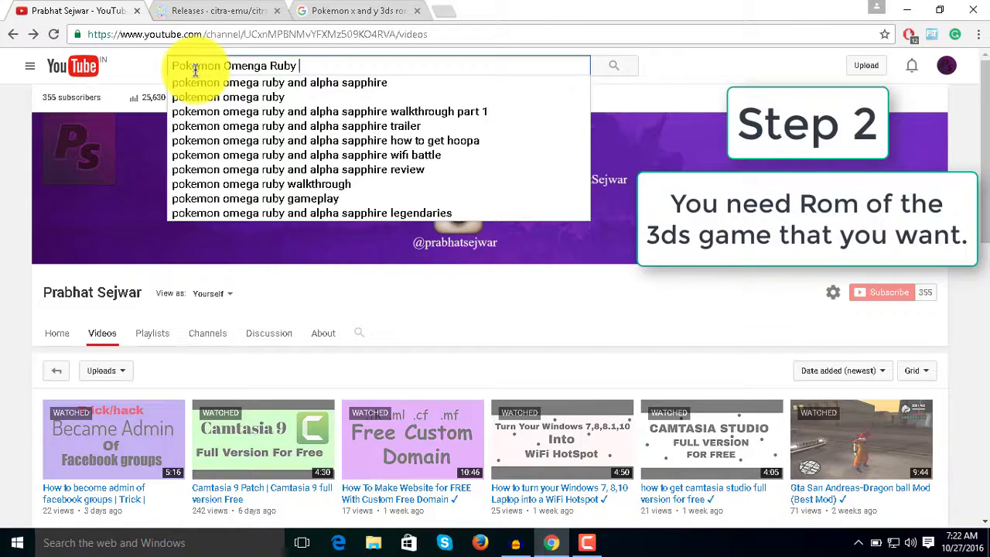
type("3ds rom downlo")
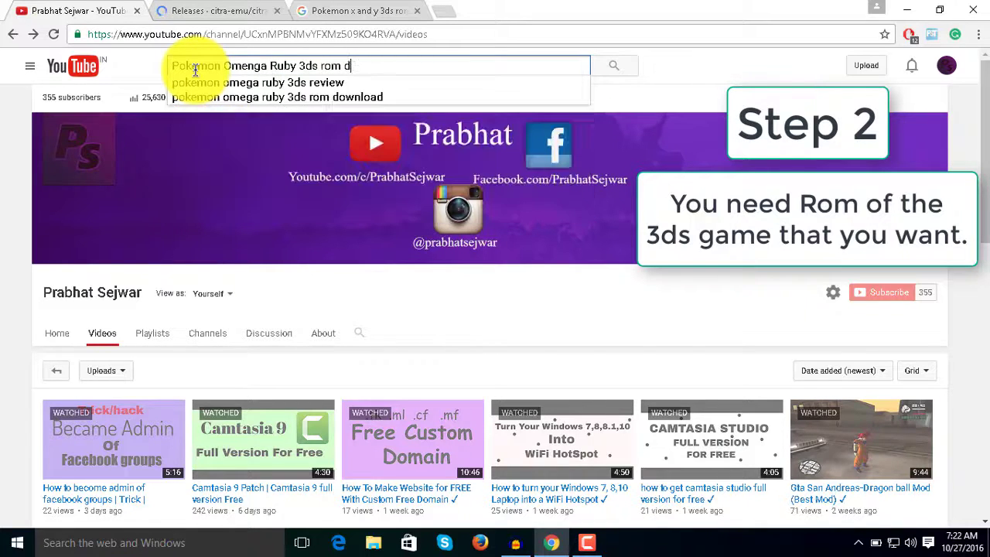
type("ad")
key("Return")
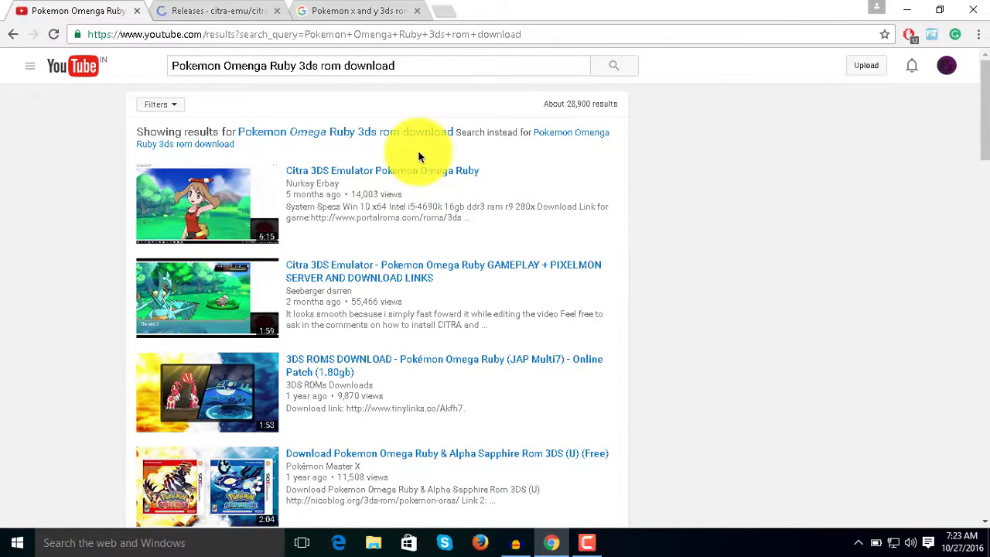
- Switch to the desktop, run CitraSetup.exe and acknowledge the Bleeding Edge channel notice
left_click(912, 17)
left_click(467, 190)
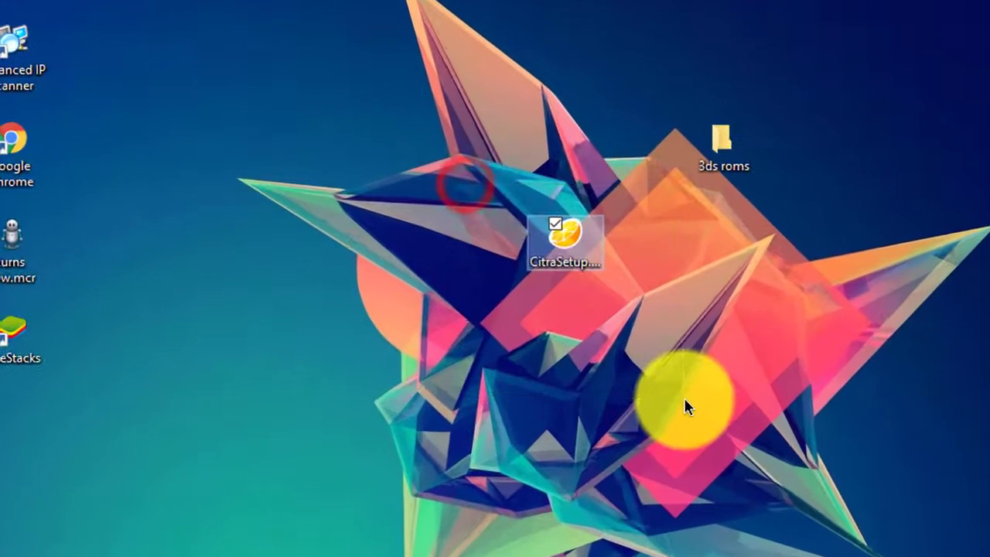
double_click(551, 240)
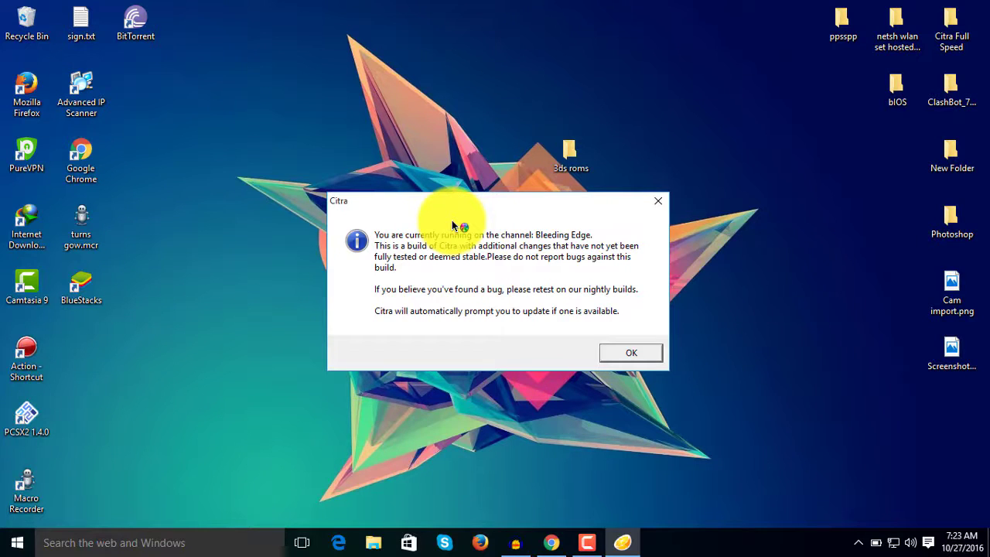
left_click(607, 350)
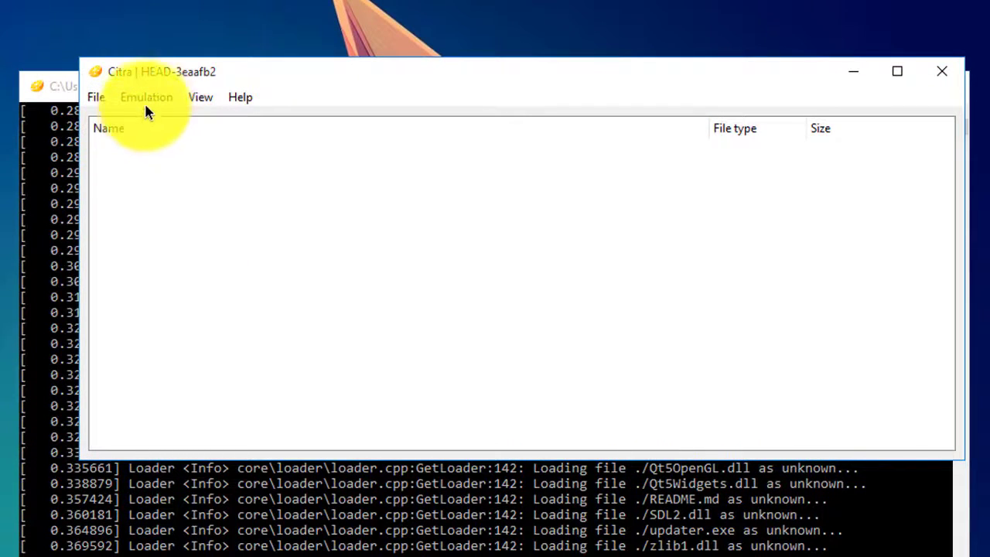
- Open the Citra configuration and review the input key assignments
left_click(188, 118)
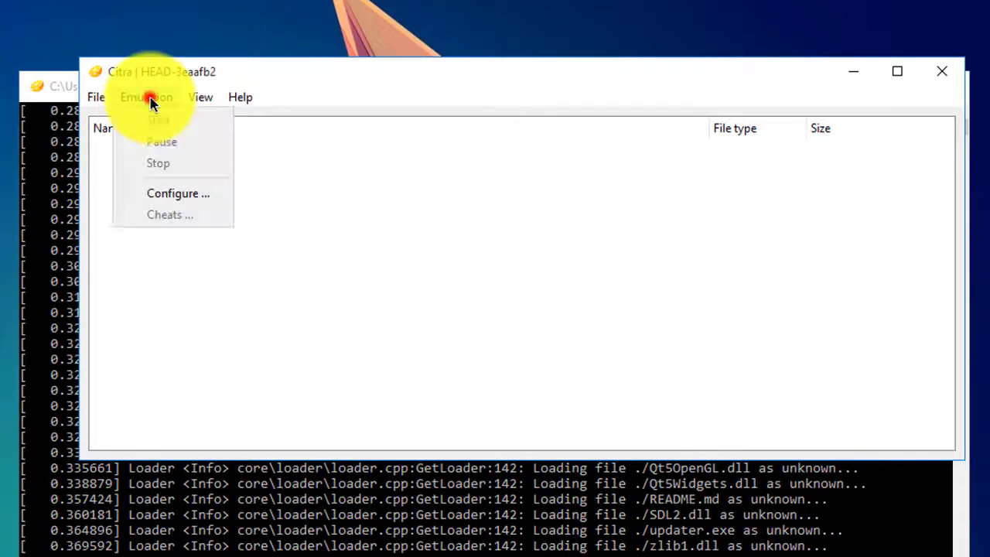
left_click(160, 193)
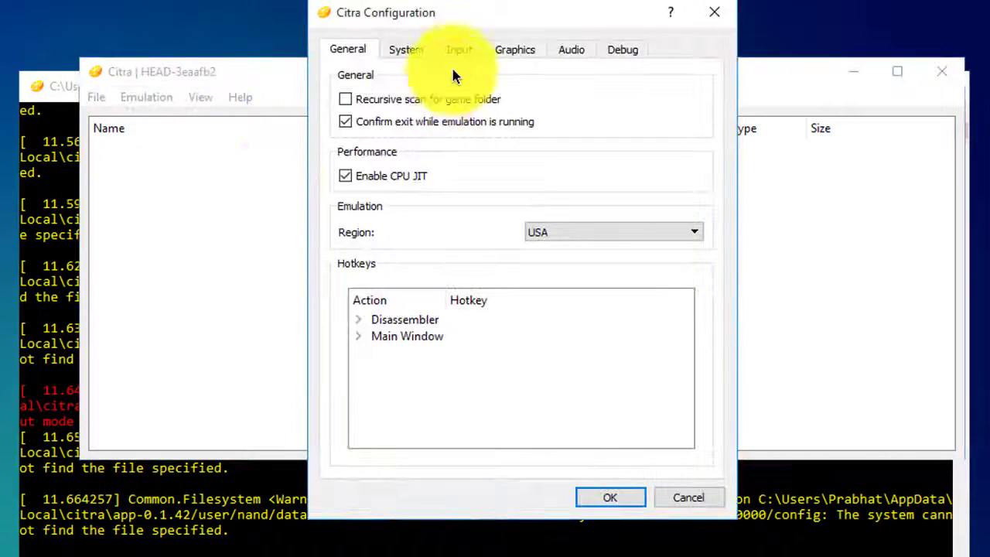
left_click(463, 49)
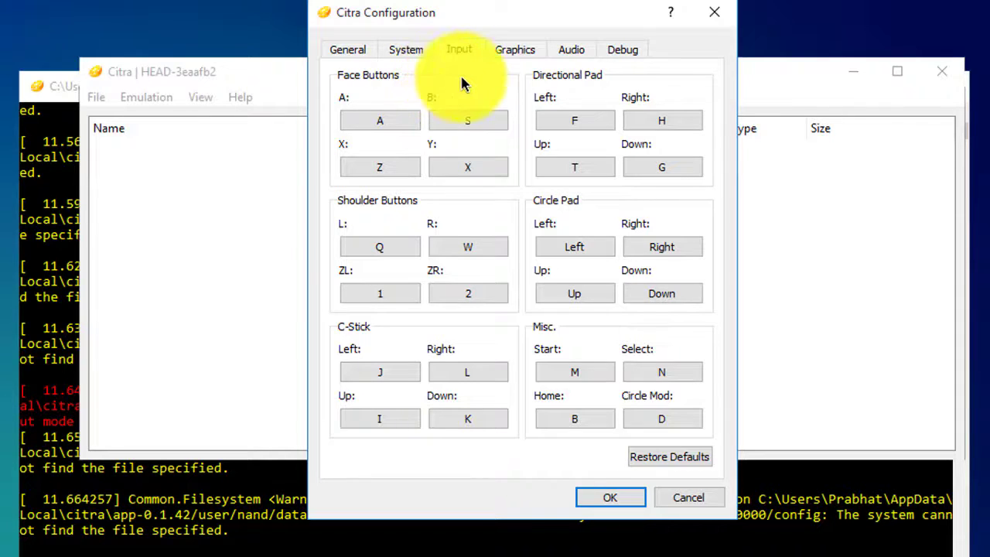
- Enable V-Sync in the Citra graphics settings
left_click(507, 51)
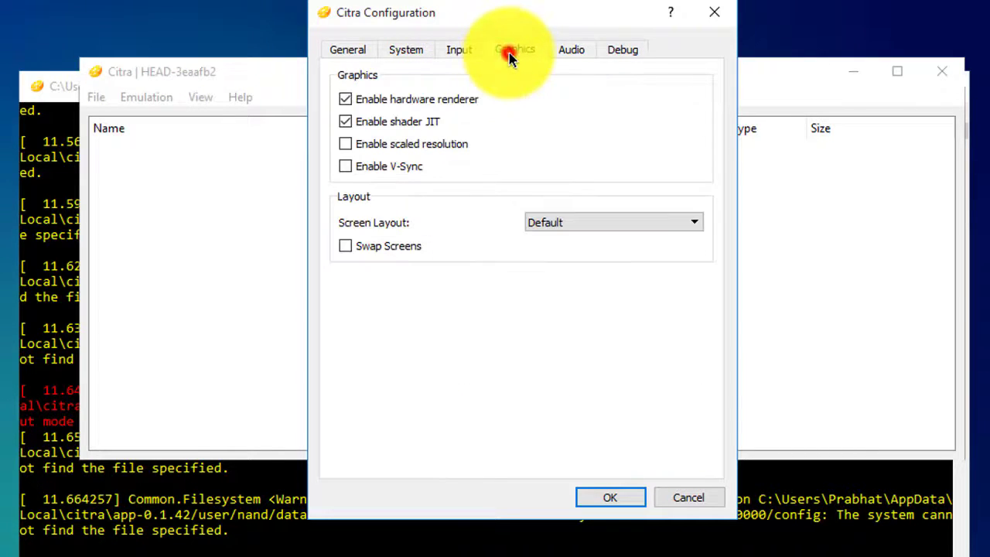
left_click(345, 166)
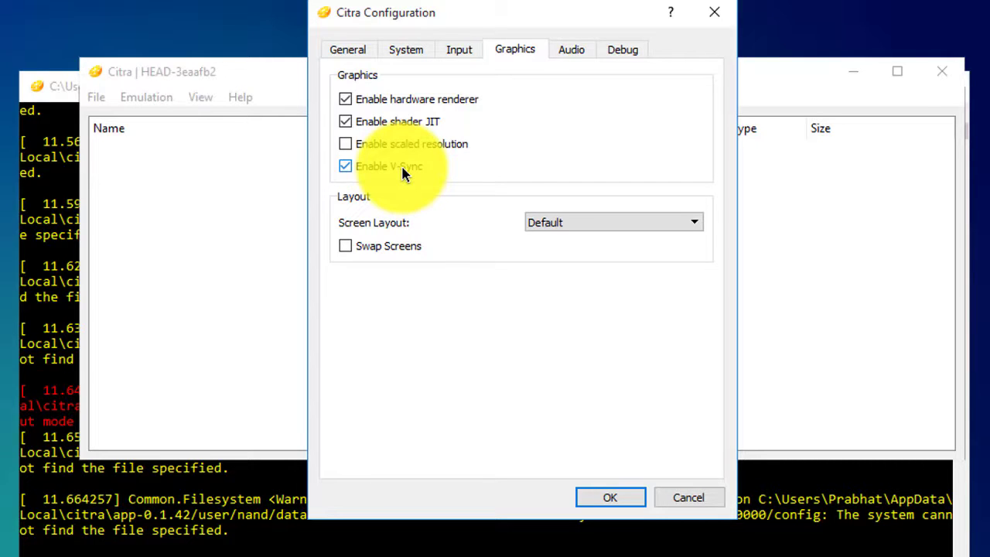
left_click(401, 166)
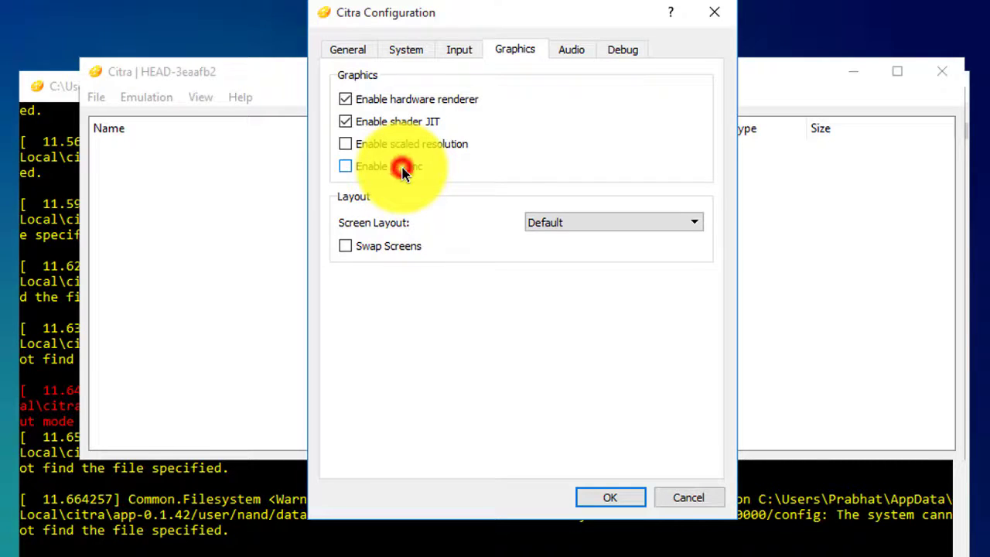
left_click(347, 166)
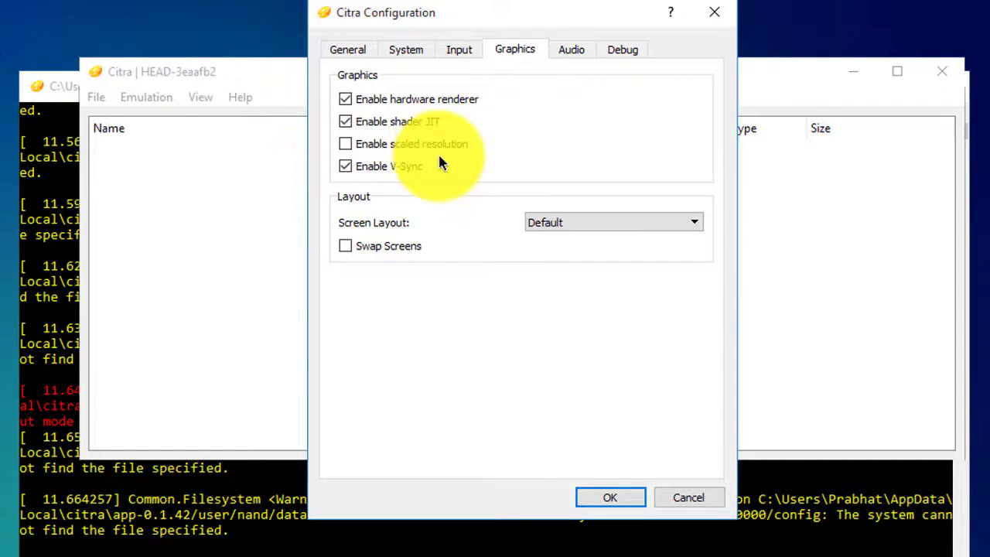
- Select the output engine in the Citra audio settings
left_click(576, 50)
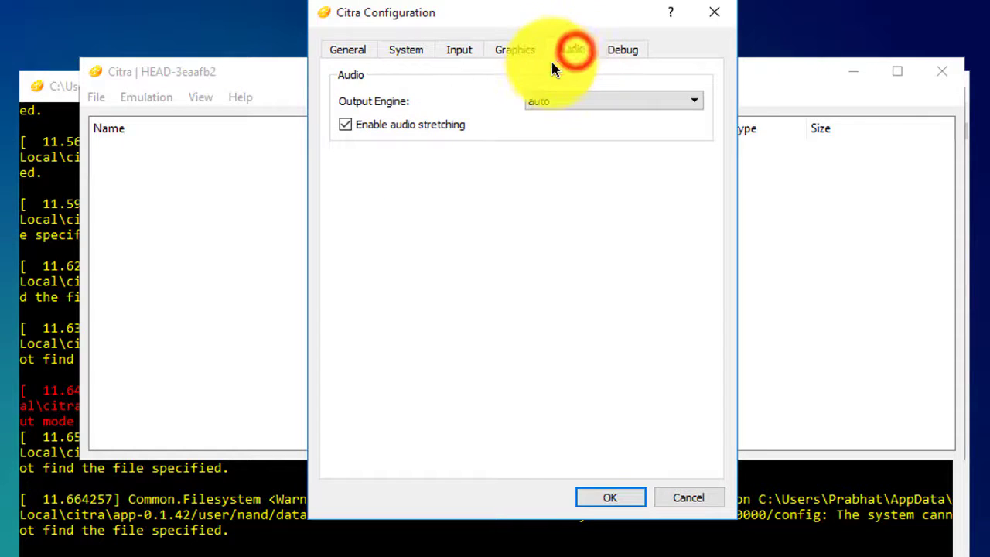
left_click(551, 101)
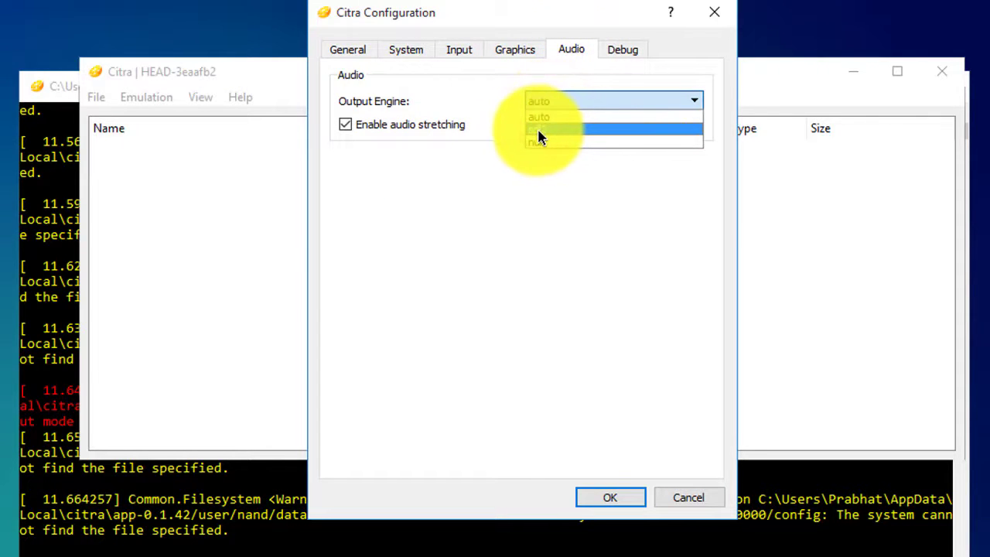
left_click(539, 135)
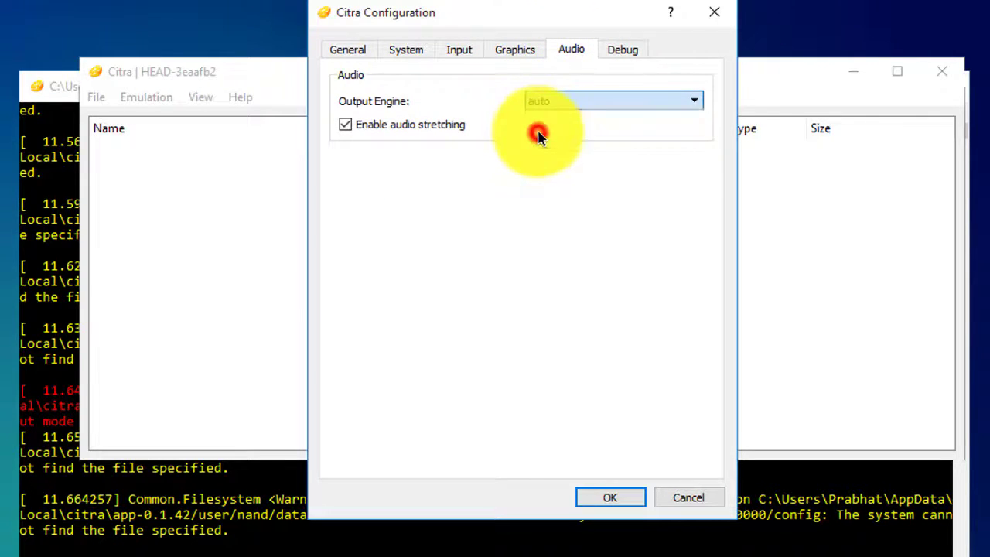
- Review the General, System, Input, Graphics, Audio and Debug settings, then save the Citra configuration
left_click(354, 49)
left_click(402, 49)
left_click(454, 50)
left_click(519, 49)
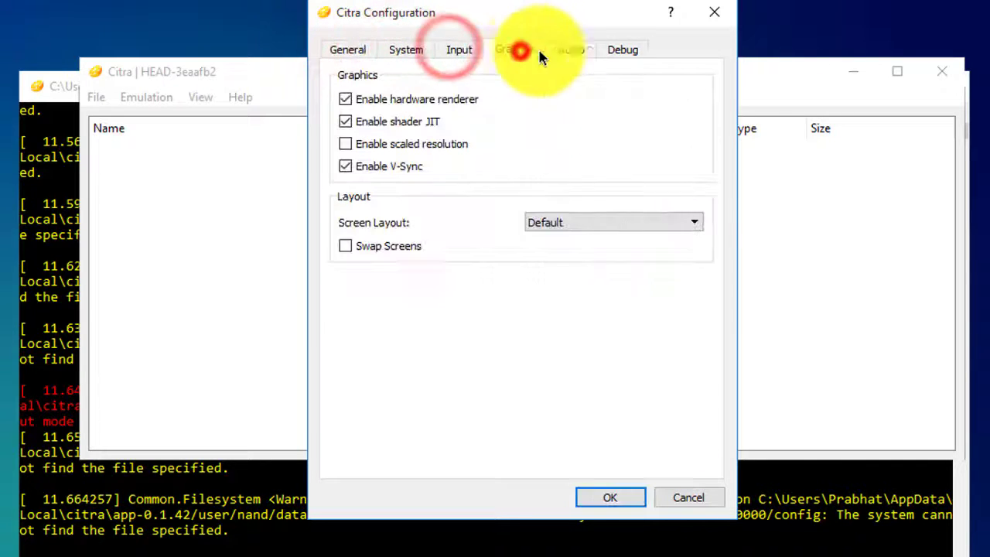
left_click(565, 49)
left_click(613, 50)
left_click(601, 497)
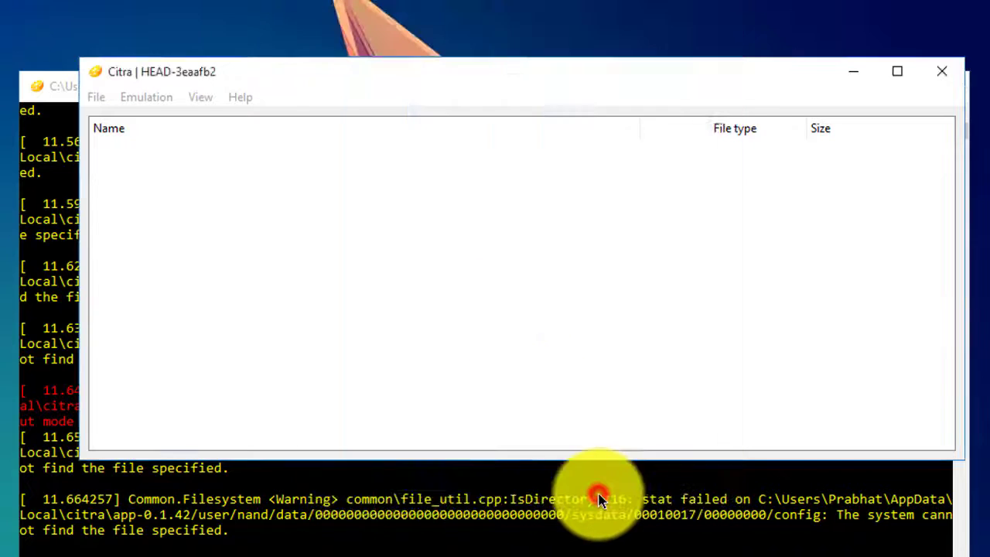
- Load the Pokemon Sun and Moon - Special Demo Version .3ds file from the 3ds roms folder on the Desktop
left_click(94, 101)
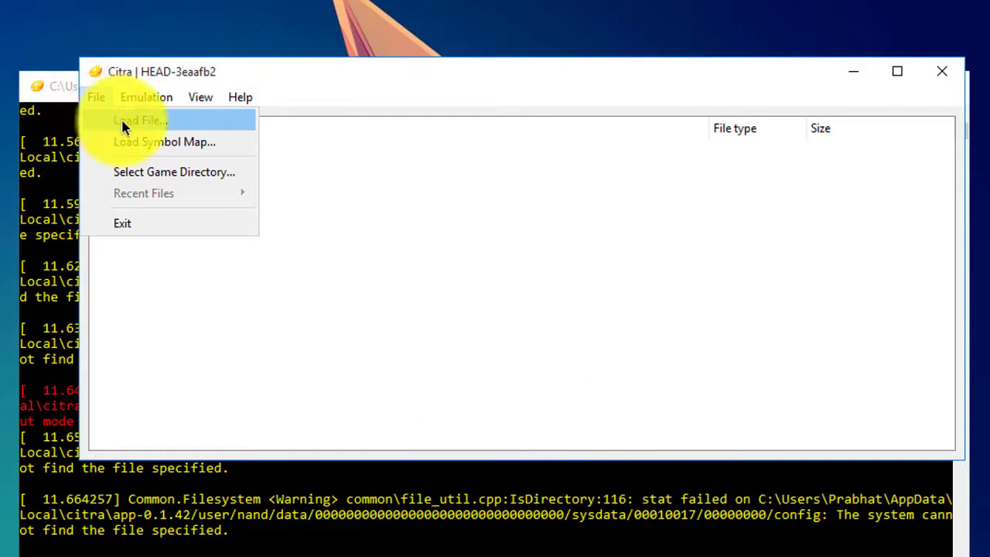
left_click(122, 128)
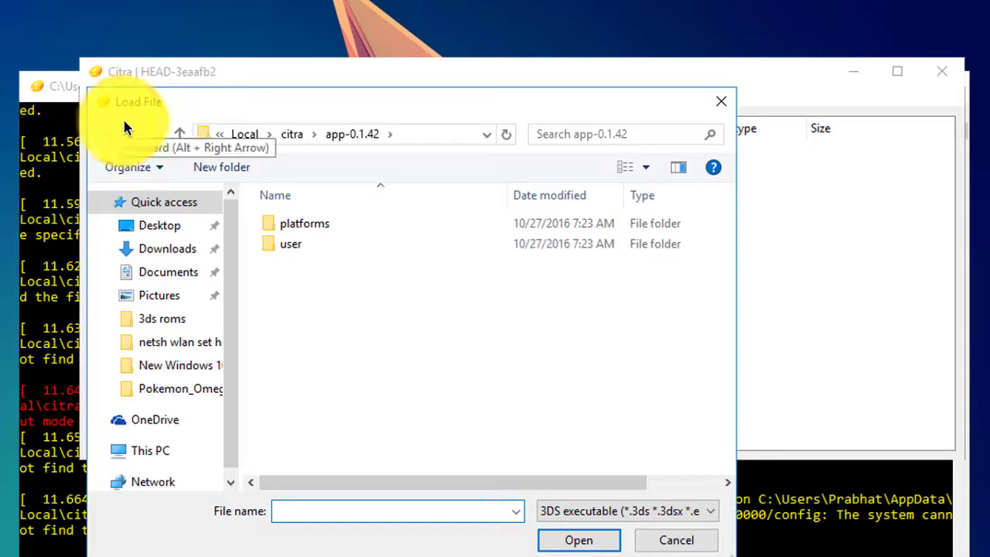
left_click_drag(249, 102, 242, 58)
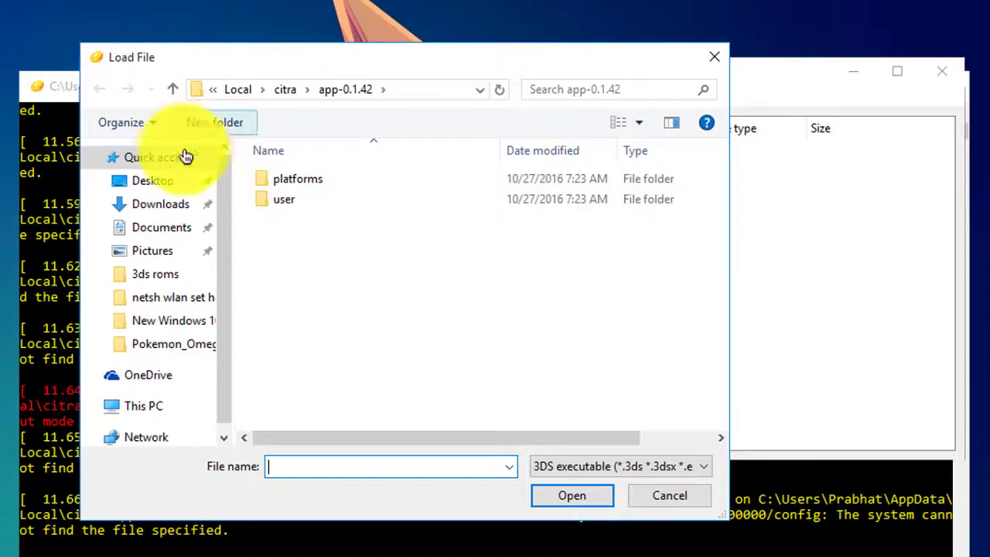
left_click(143, 185)
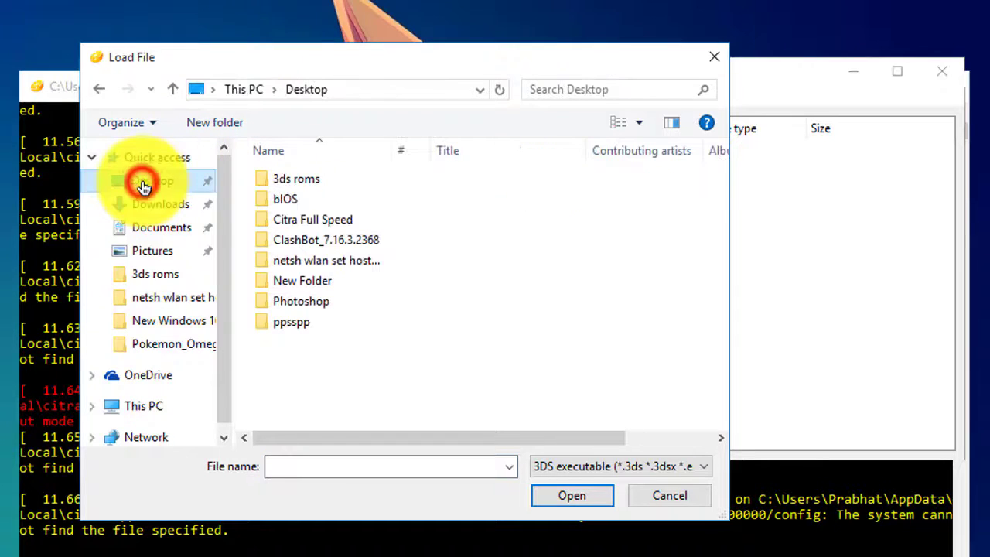
double_click(321, 178)
left_click(322, 177)
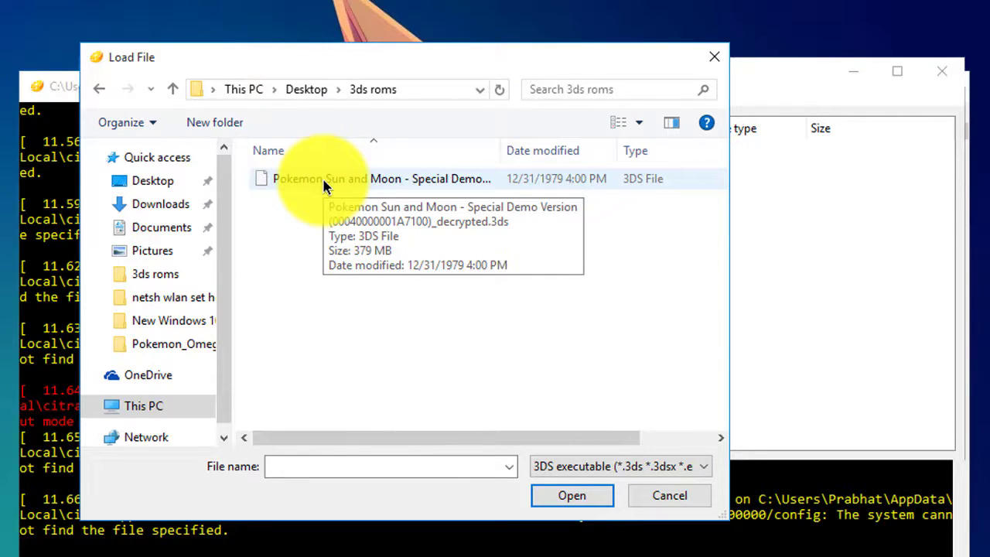
double_click(323, 184)
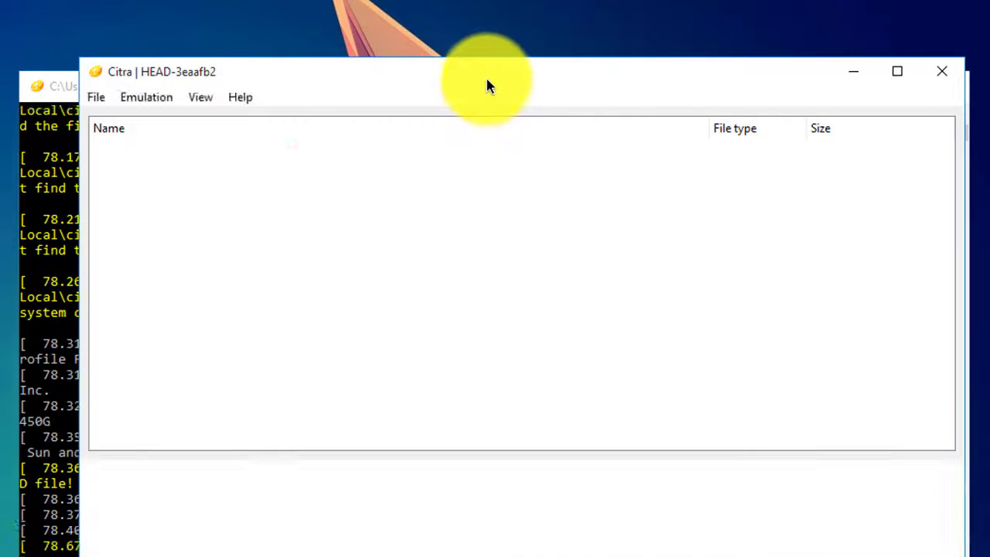
- Reposition the Citra window and confirm English as the game's language
left_click_drag(487, 79, 477, 60)
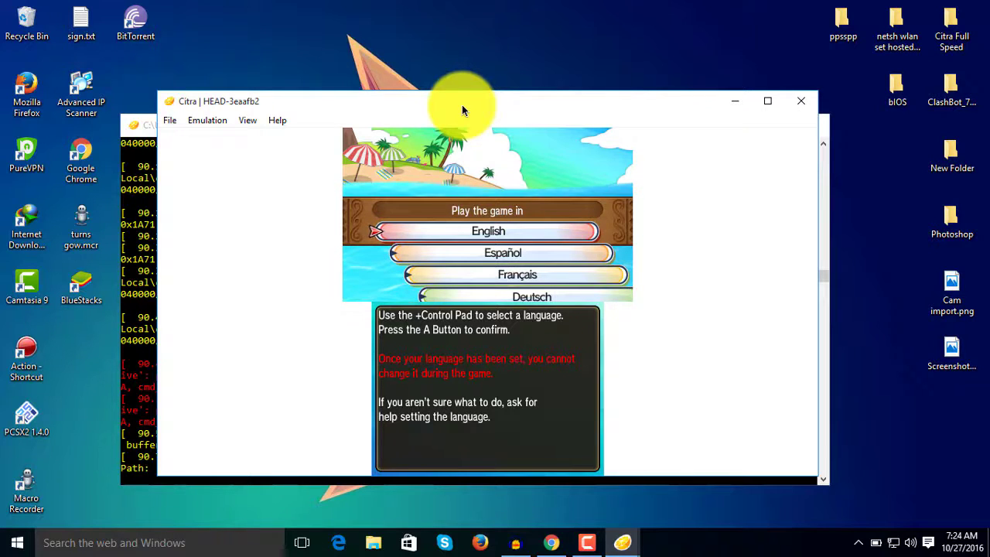
left_click(557, 198)
key("a")
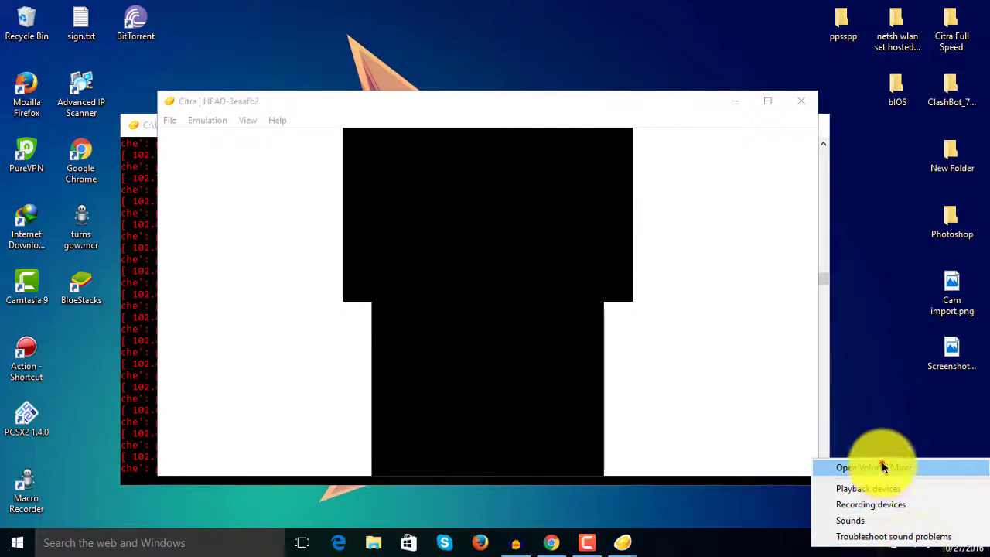
- Lower Citra's volume to the minimum in the Windows Volume Mixer, close the mixer and return to the game
left_click(882, 467)
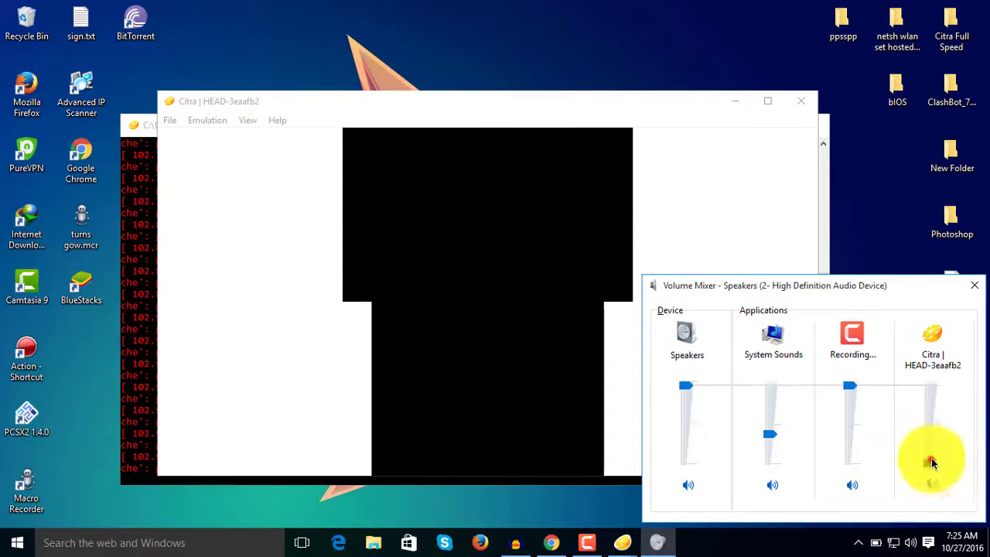
left_click(931, 455)
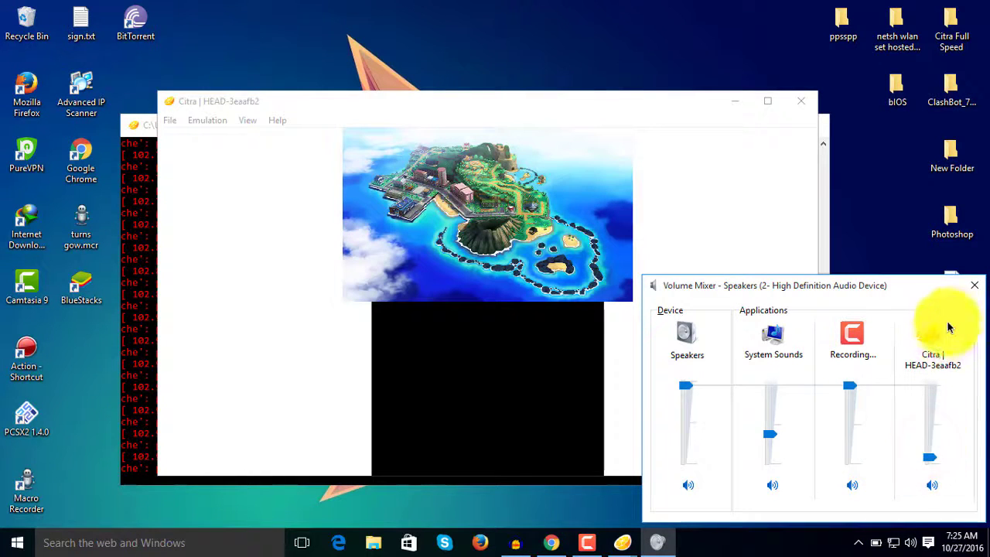
left_click(929, 458)
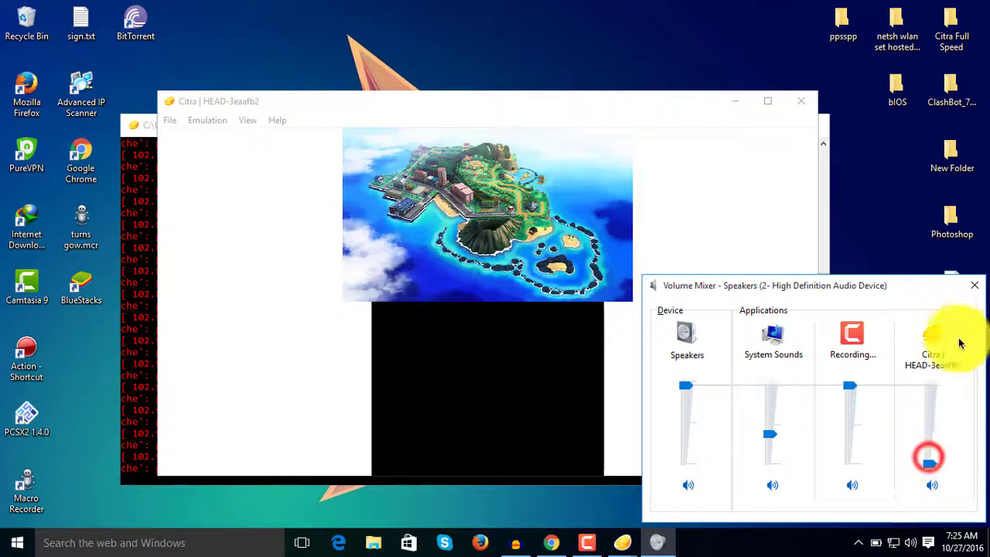
left_click(970, 286)
left_click(514, 294)
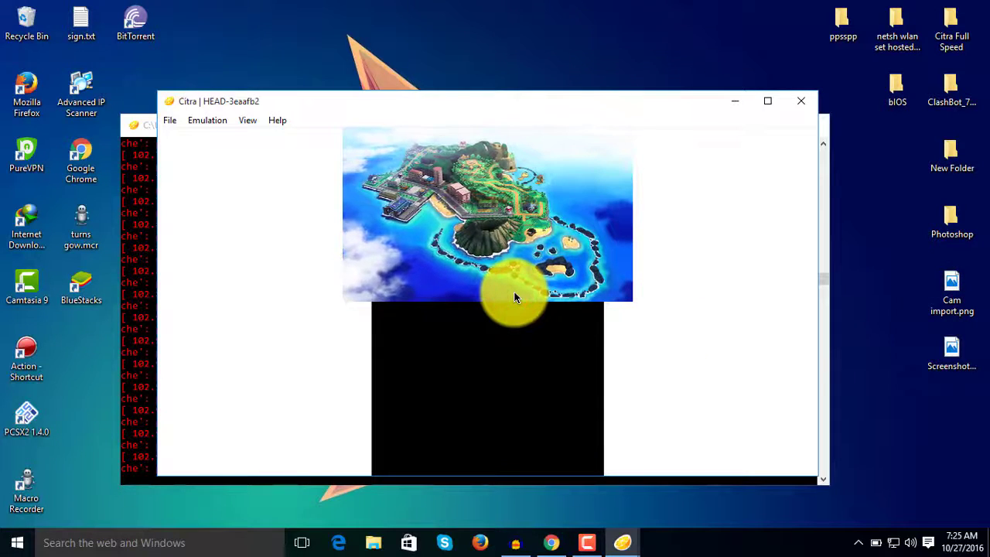